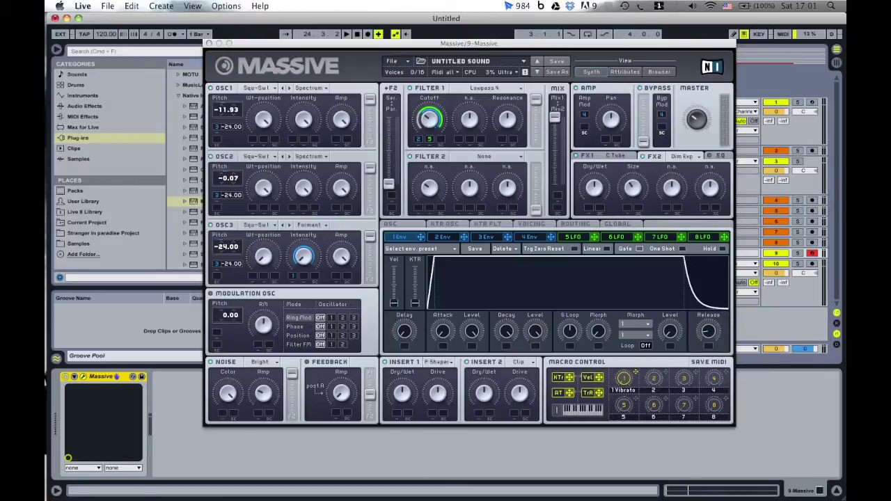
# Step: Create a new sound and display envelope 4's settings
pyautogui.click(392, 61)
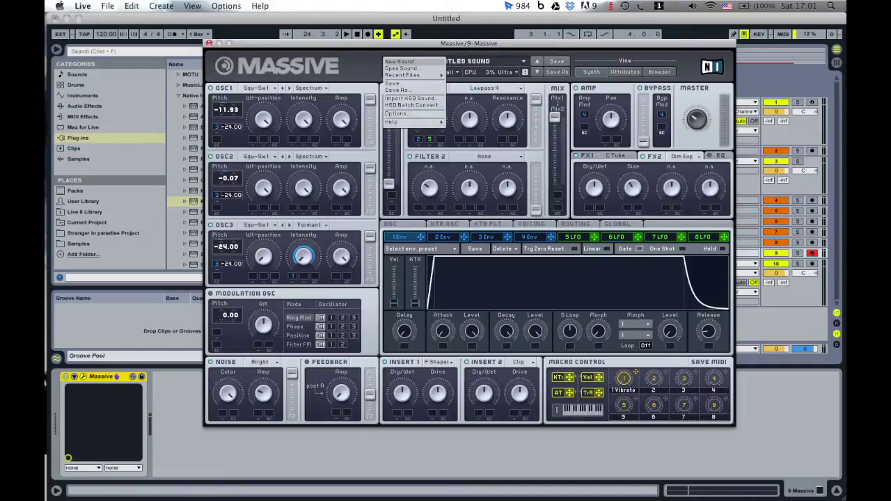
pyautogui.click(399, 61)
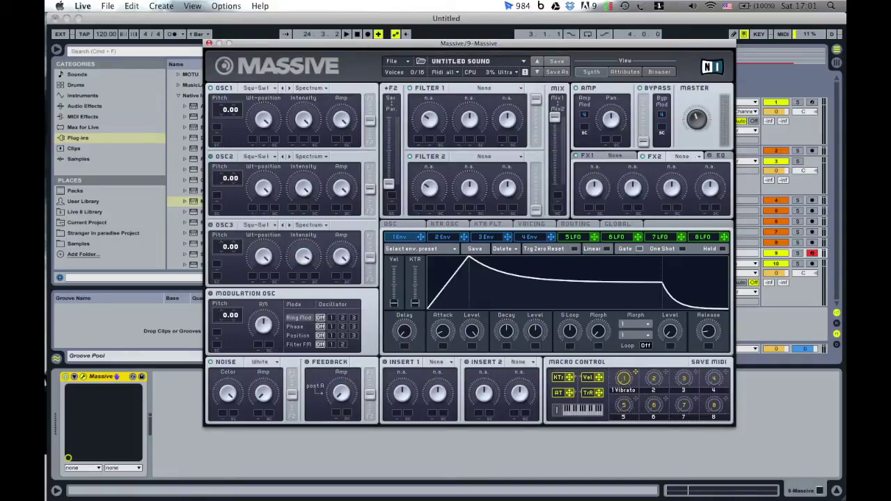
pyautogui.click(529, 237)
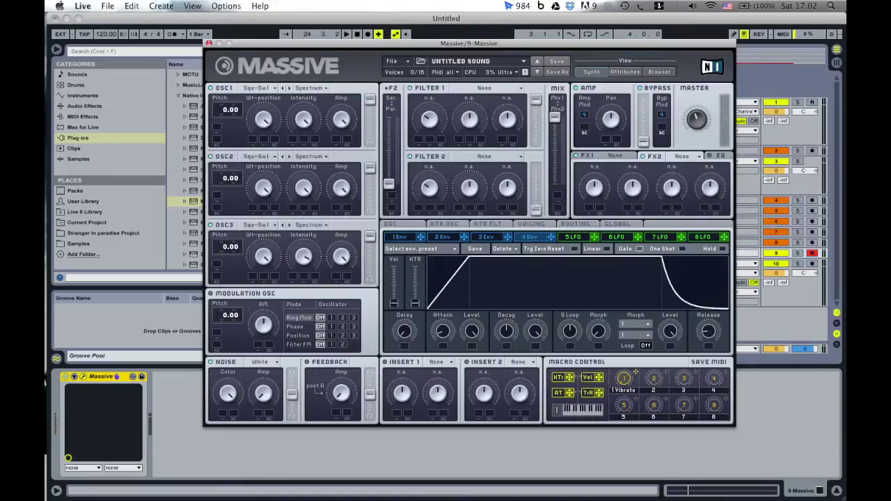
# Step: Set oscillator 1's pitch to -12.00, and switch oscillator 3 to Formant mode with a pitch of -12.00
pyautogui.moveTo(226, 110); pyautogui.dragTo(227, 113)
pyautogui.click(310, 225)
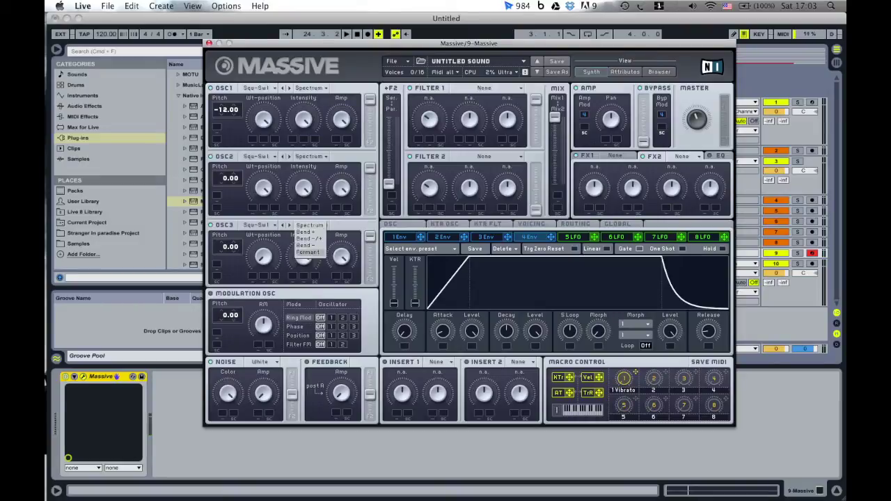
pyautogui.click(308, 252)
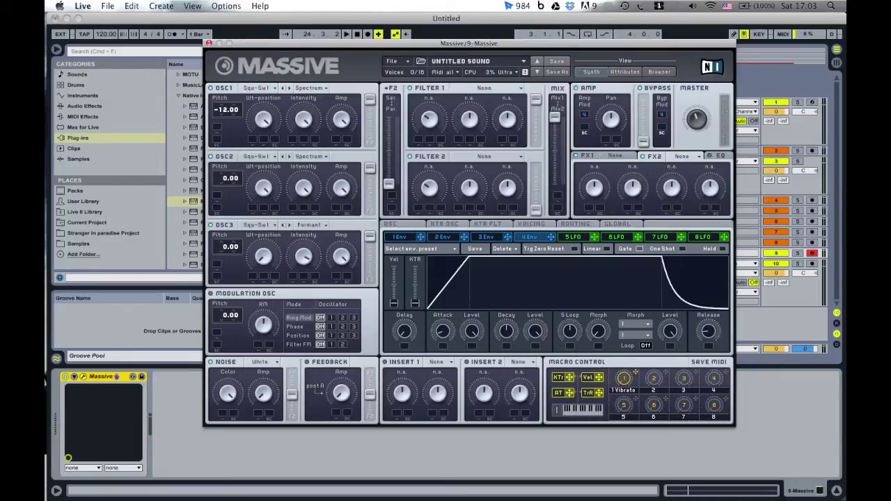
pyautogui.moveTo(230, 246); pyautogui.dragTo(230, 330)
# Step: Set the unison voices to 3, enable the Pitch Cutoff unison spread and raise its amount slightly
pyautogui.click(532, 223)
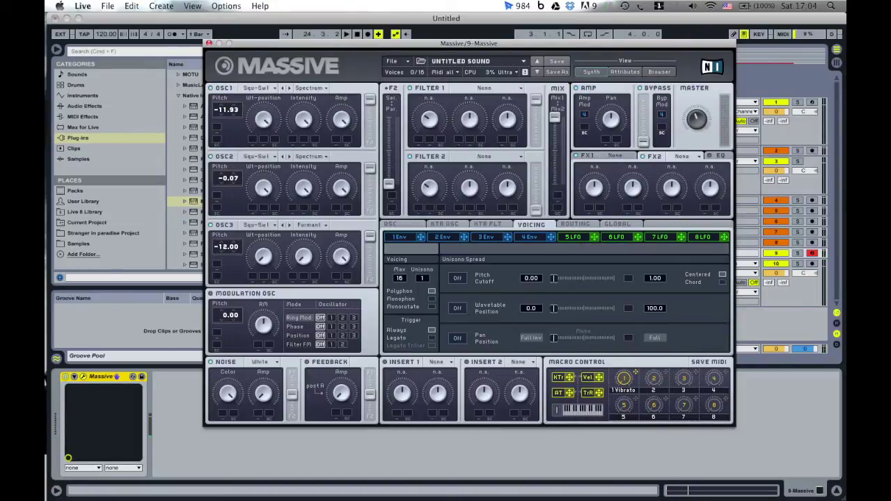
pyautogui.moveTo(421, 278); pyautogui.dragTo(421, 274)
pyautogui.click(458, 278)
pyautogui.moveTo(554, 278); pyautogui.dragTo(563, 278)
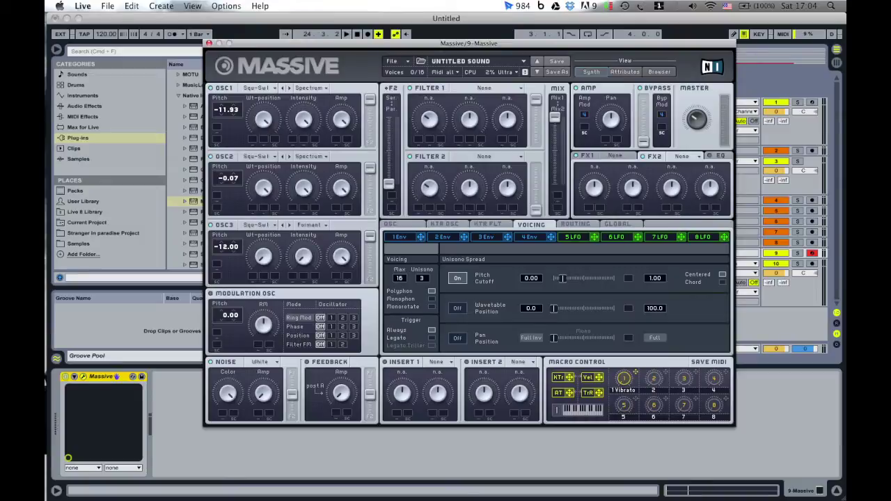
# Step: Assign envelope 3 as a modulator of the pitch of oscillators 1, 2 and 3
pyautogui.click(487, 237)
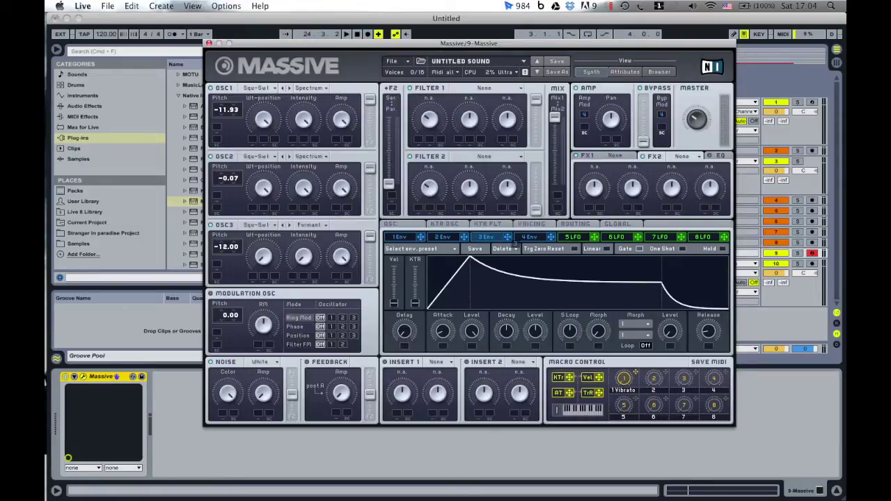
pyautogui.moveTo(508, 238); pyautogui.dragTo(217, 128)
pyautogui.moveTo(508, 238); pyautogui.dragTo(217, 196)
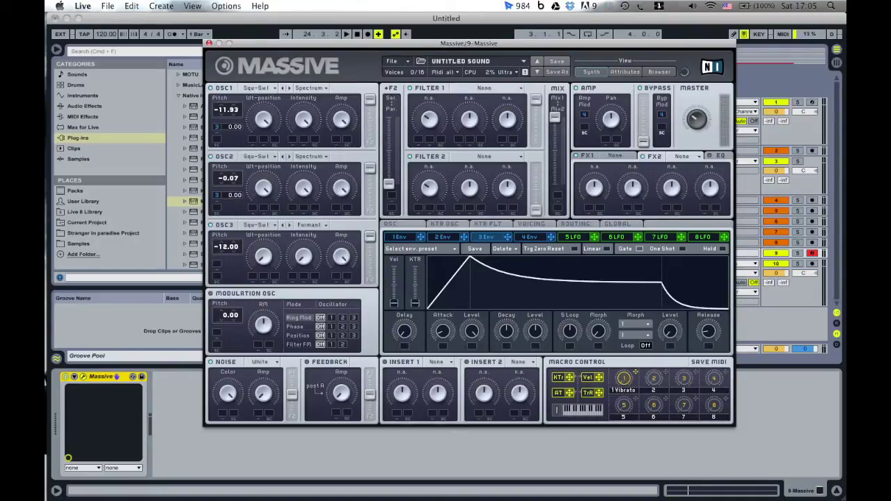
pyautogui.moveTo(508, 237); pyautogui.dragTo(217, 265)
# Step: Set the envelope 3 pitch modulation to -24.00 on all three oscillators and lower the envelope's decay level to minimum
pyautogui.moveTo(234, 126); pyautogui.dragTo(234, 126)
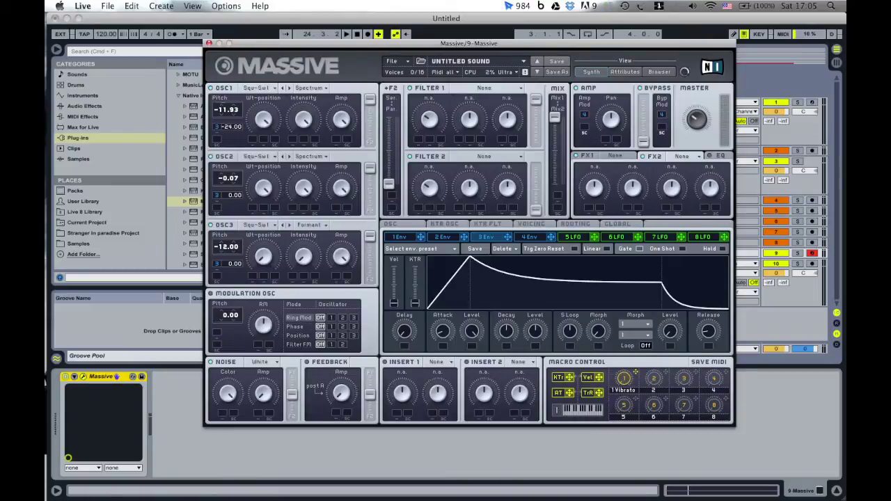
pyautogui.moveTo(234, 195); pyautogui.dragTo(234, 195)
pyautogui.moveTo(232, 264); pyautogui.dragTo(232, 263)
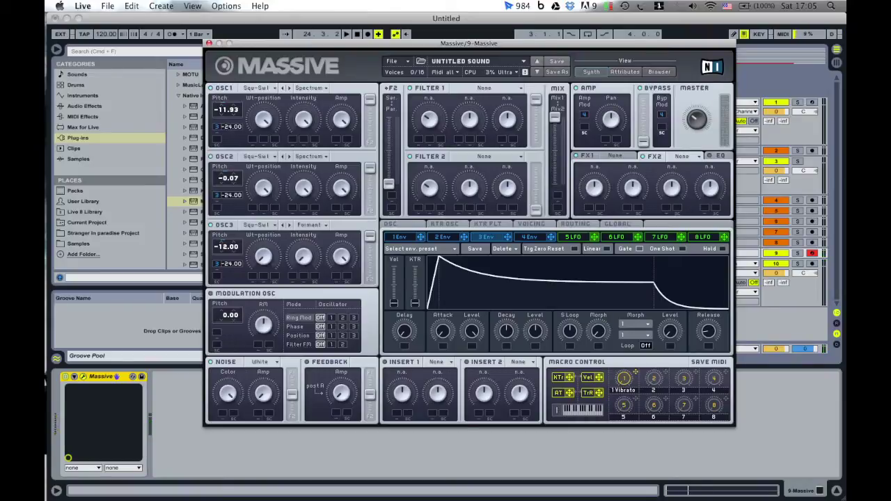
pyautogui.moveTo(535, 331); pyautogui.dragTo(535, 345)
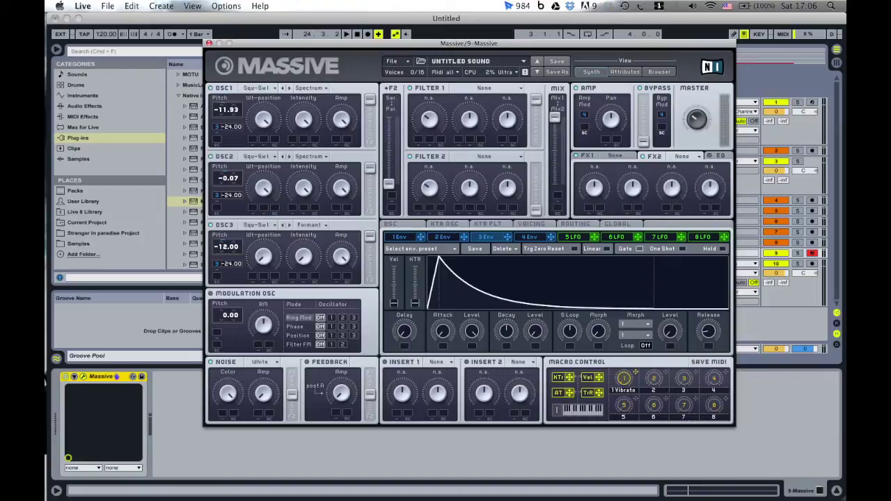
# Step: Assign envelope 3 to filter 1's cutoff and set filter 1's type to Lowpass 4
pyautogui.moveTo(507, 236); pyautogui.dragTo(419, 139)
pyautogui.click(484, 88)
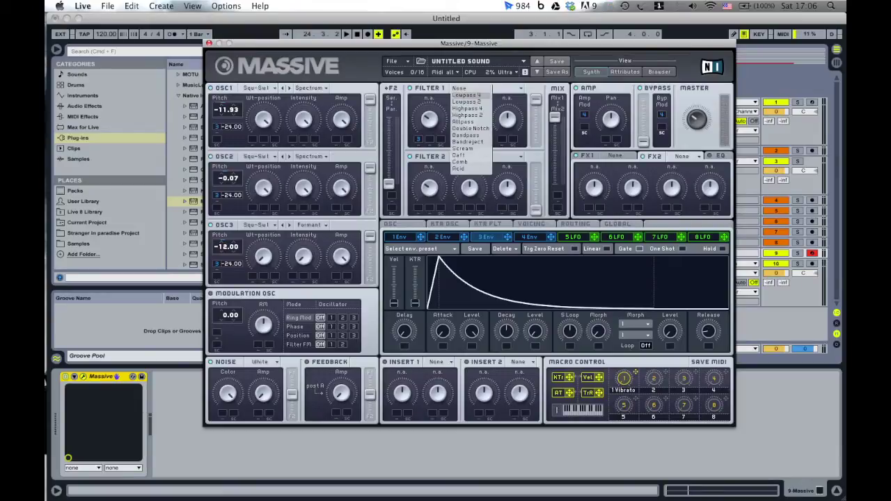
pyautogui.click(466, 95)
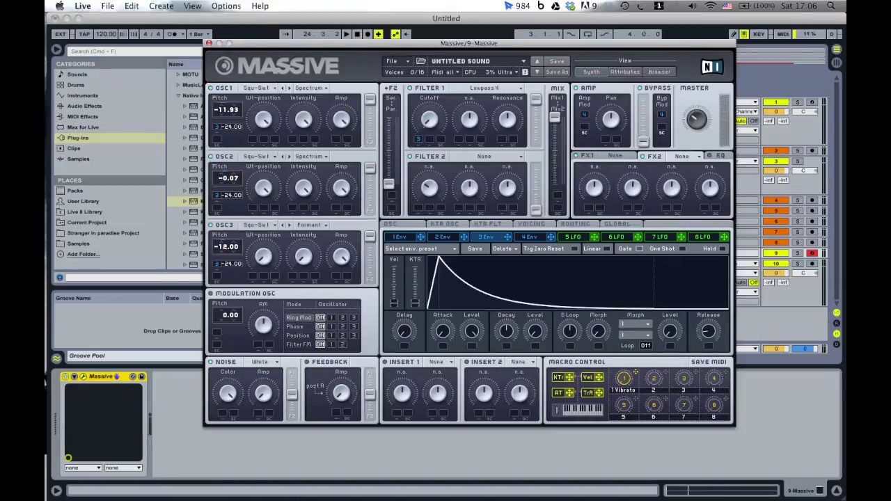
# Step: Replace the modulator on filter 1's cutoff with envelope 2 and raise its modulation amount
pyautogui.click(443, 237)
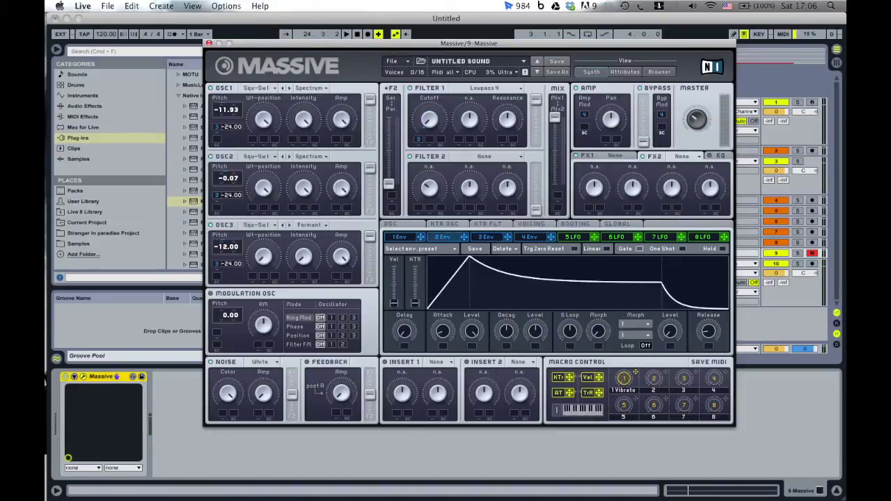
pyautogui.moveTo(465, 237); pyautogui.dragTo(419, 123)
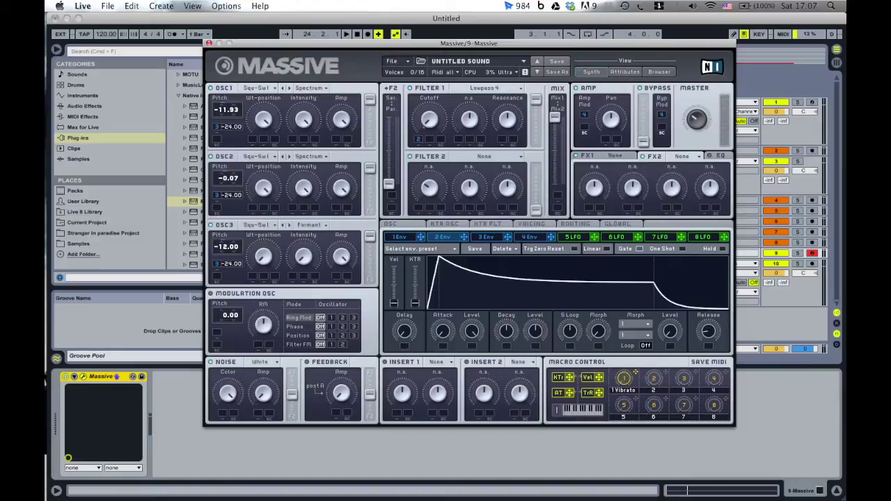
pyautogui.click(400, 237)
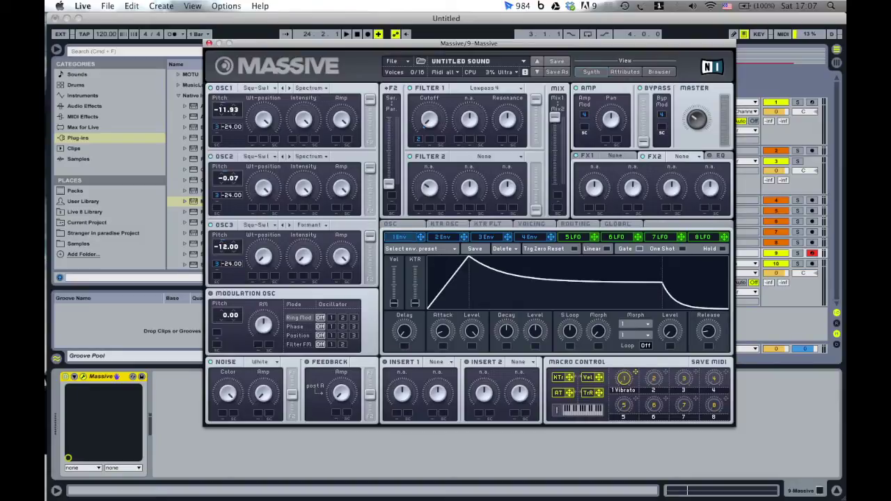
pyautogui.click(443, 237)
pyautogui.moveTo(419, 139); pyautogui.dragTo(419, 112)
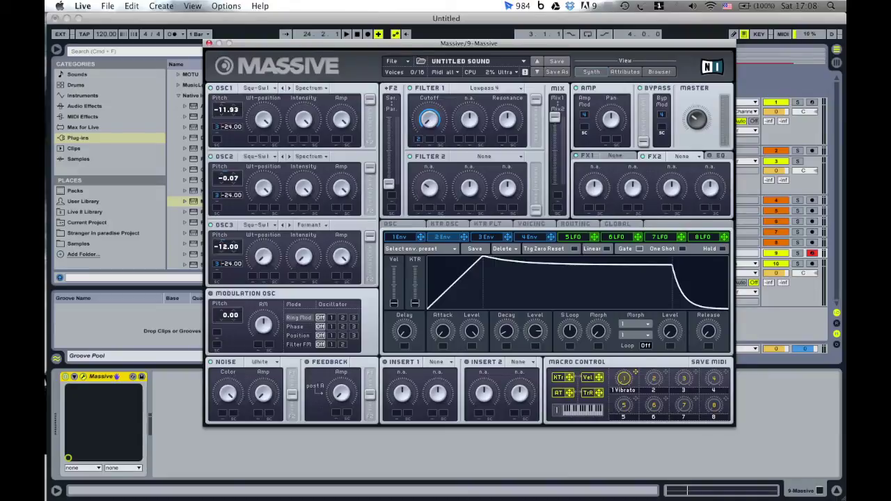
# Step: Assign LFO 5 as a second modulator of filter 1's cutoff and raise its modulation amount
pyautogui.click(572, 237)
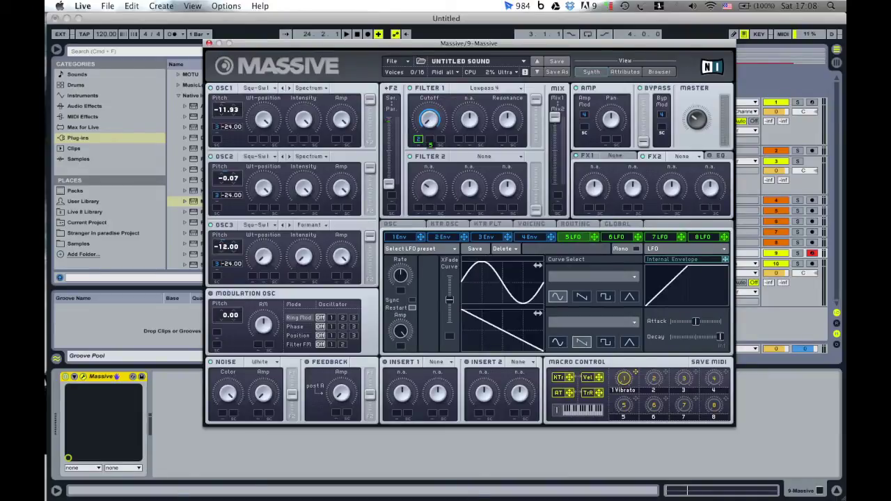
pyautogui.moveTo(433, 142); pyautogui.dragTo(430, 140)
pyautogui.moveTo(430, 139); pyautogui.dragTo(429, 120)
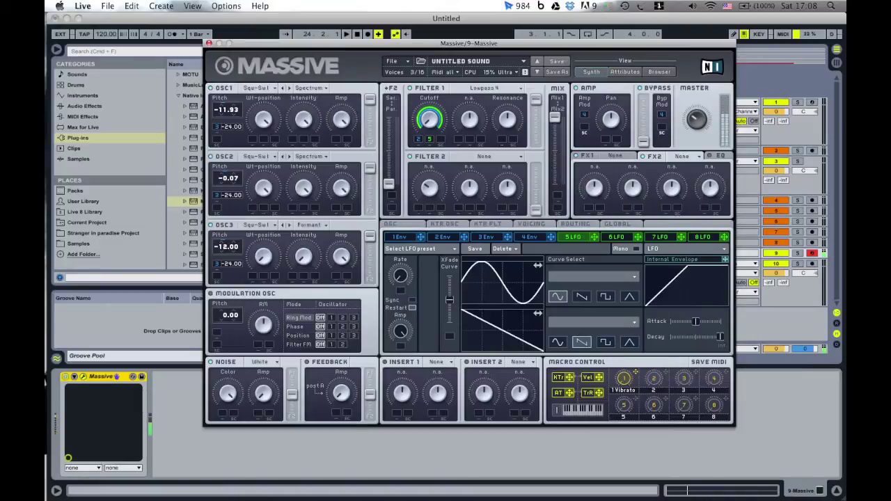
# Step: Mute and unmute the LFO 5 modulation on filter 1's cutoff to compare the sound
pyautogui.rightClick(429, 139)
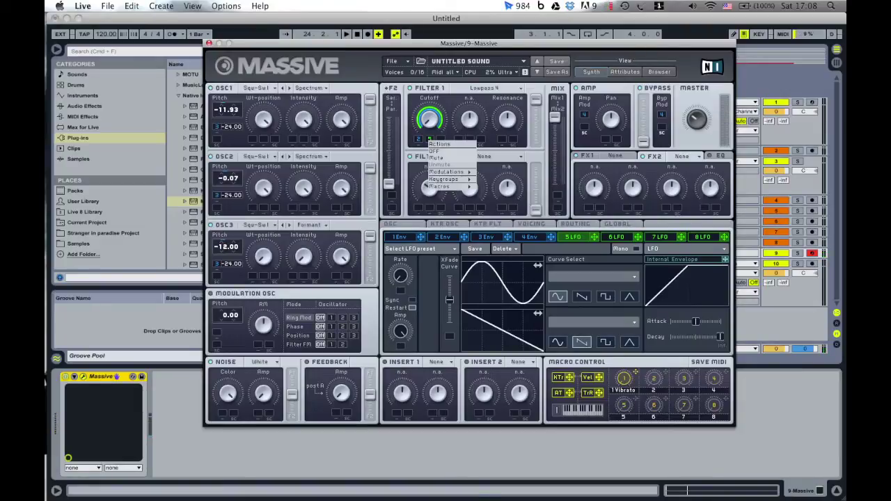
pyautogui.click(436, 158)
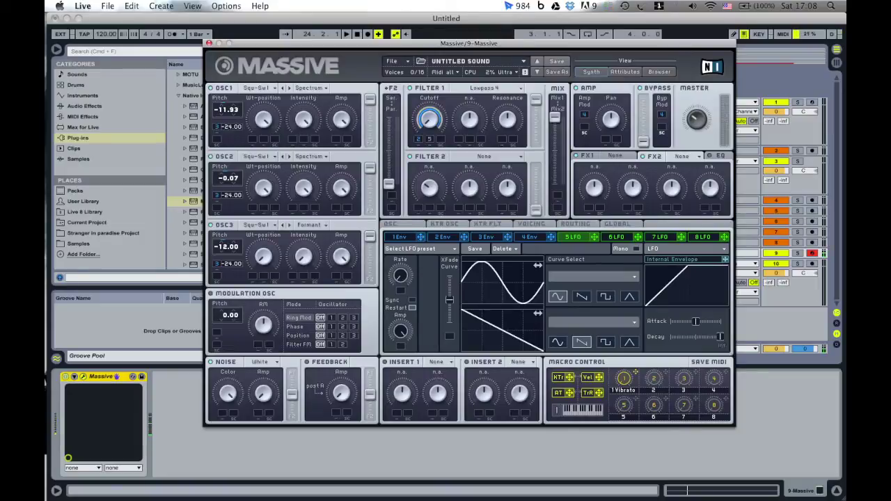
pyautogui.rightClick(429, 139)
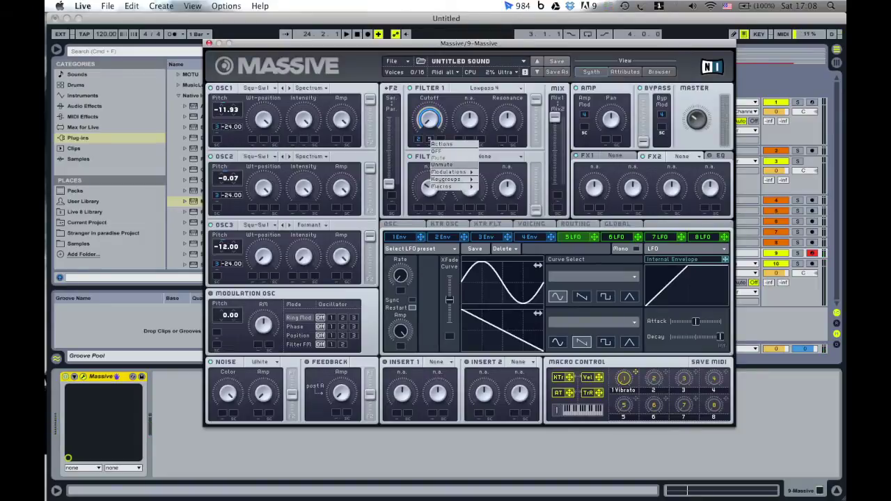
pyautogui.click(436, 167)
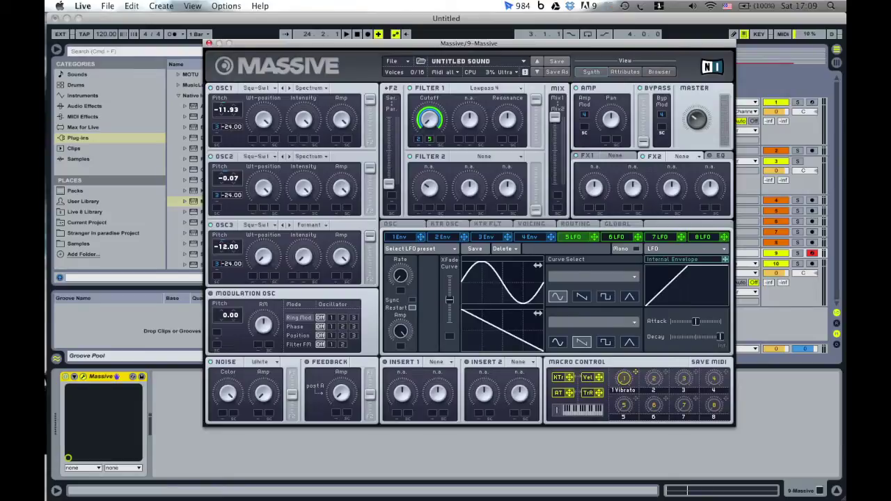
# Step: Assign envelope 1 to oscillator 3's intensity and set oscillator 3's pitch to -24.00
pyautogui.click(399, 236)
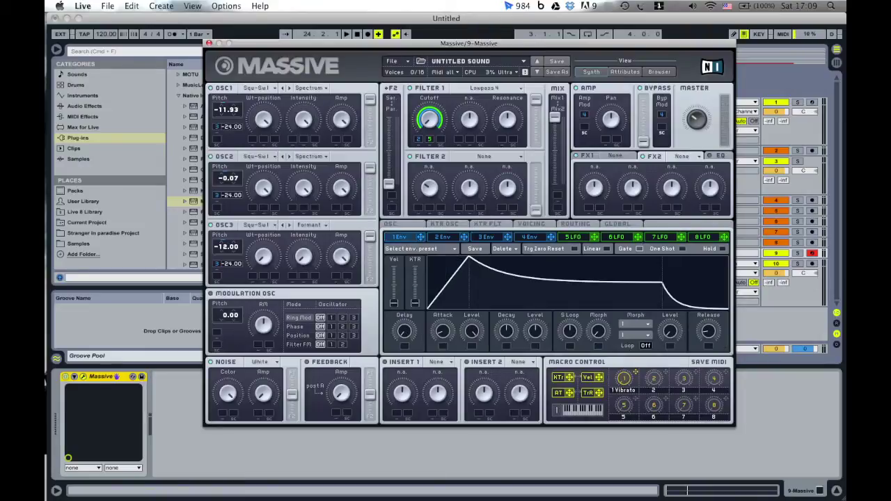
pyautogui.moveTo(298, 283); pyautogui.dragTo(294, 268)
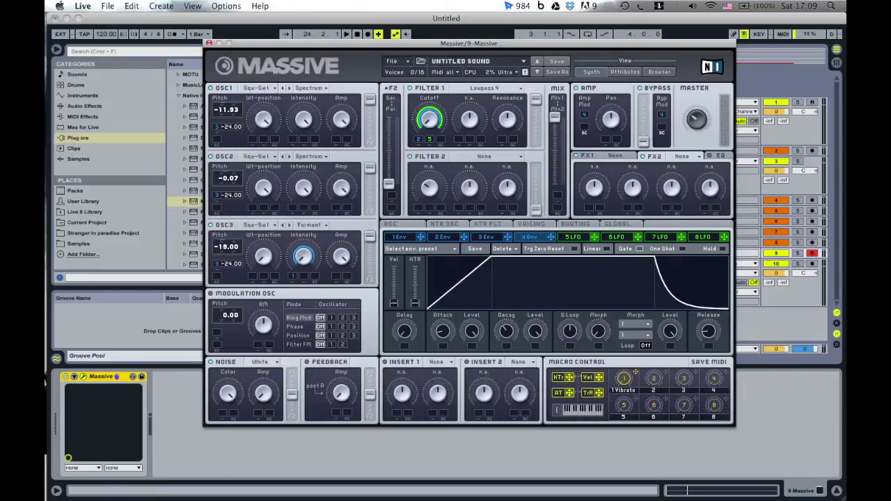
pyautogui.moveTo(224, 247); pyautogui.dragTo(224, 263)
# Step: Load Parabolic Shaper in Insert 1 and Hardclipper in Insert 2
pyautogui.click(436, 362)
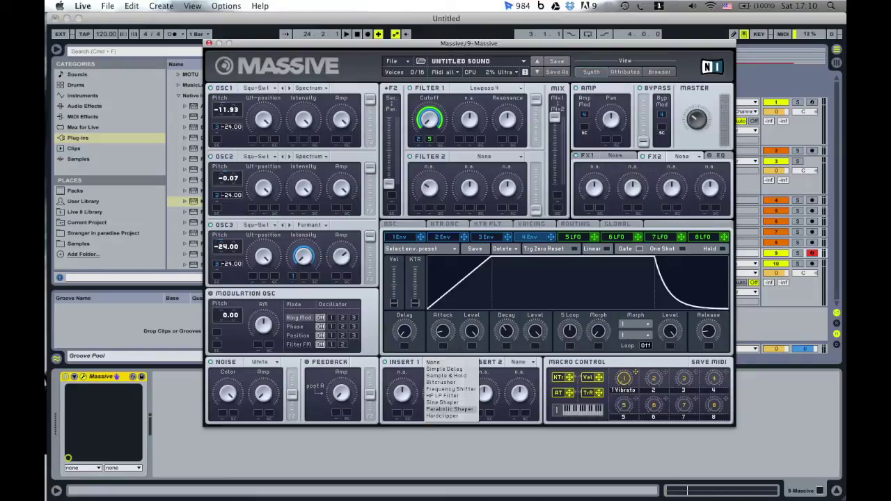
pyautogui.click(449, 410)
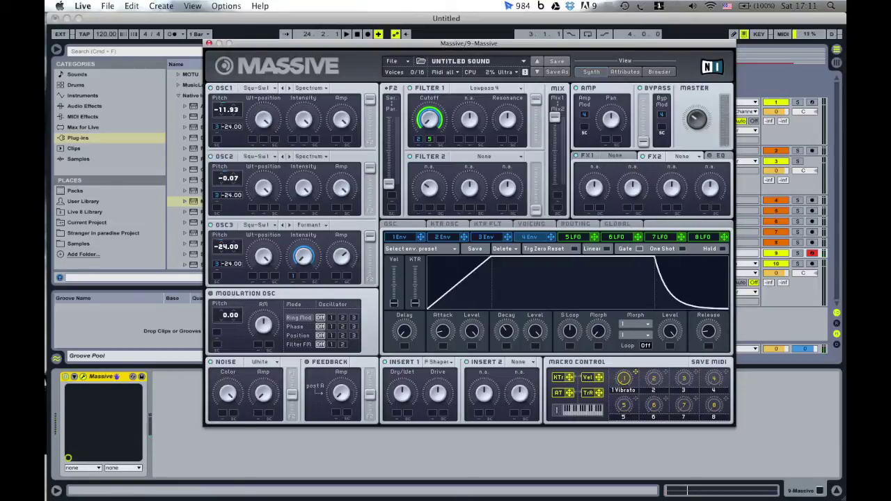
pyautogui.click(519, 362)
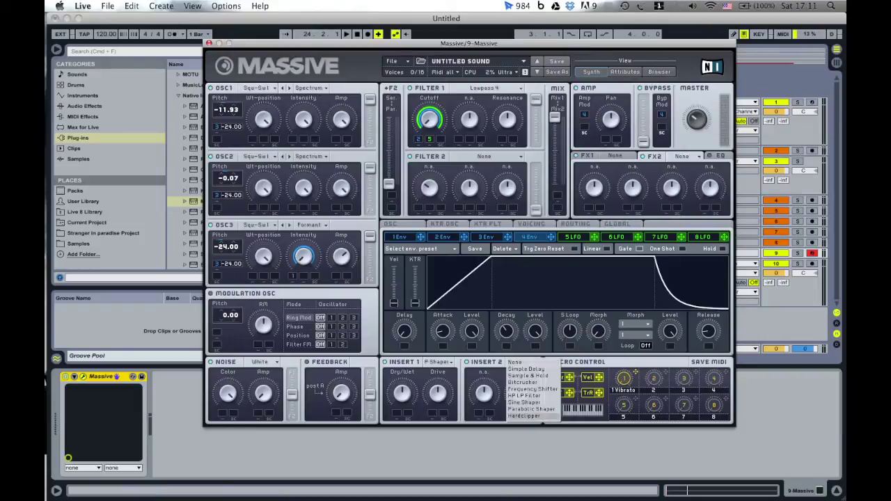
pyautogui.click(523, 416)
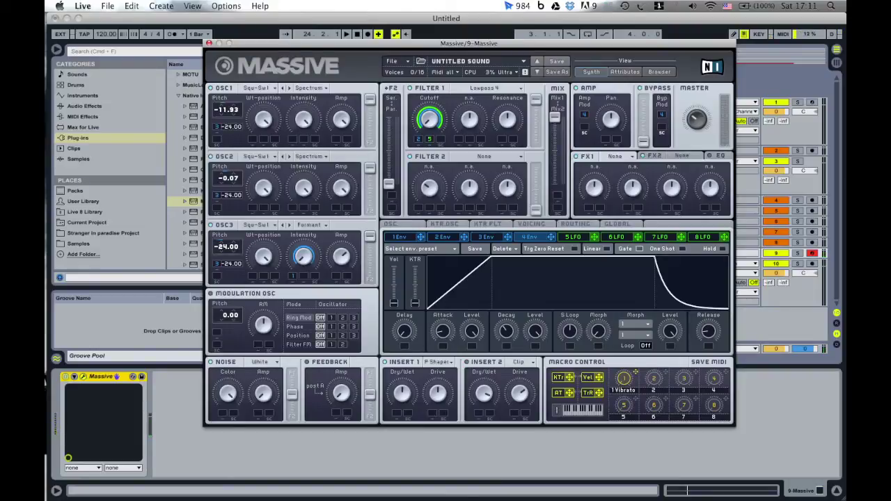
# Step: Load Classic Tube in FX1 and Dimension Expander in FX2
pyautogui.click(615, 156)
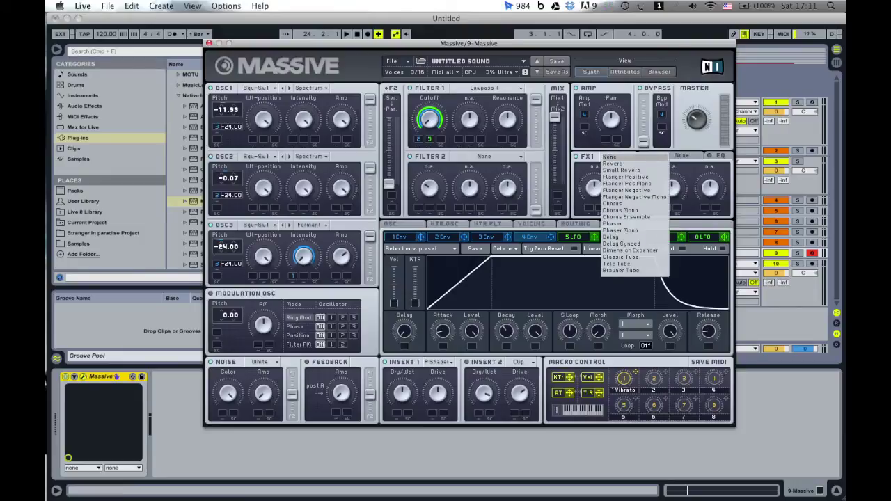
pyautogui.click(620, 257)
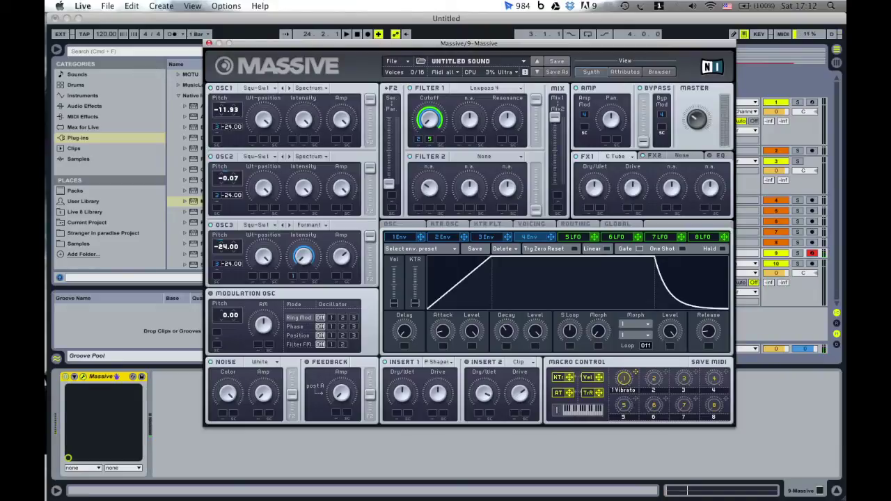
pyautogui.click(655, 156)
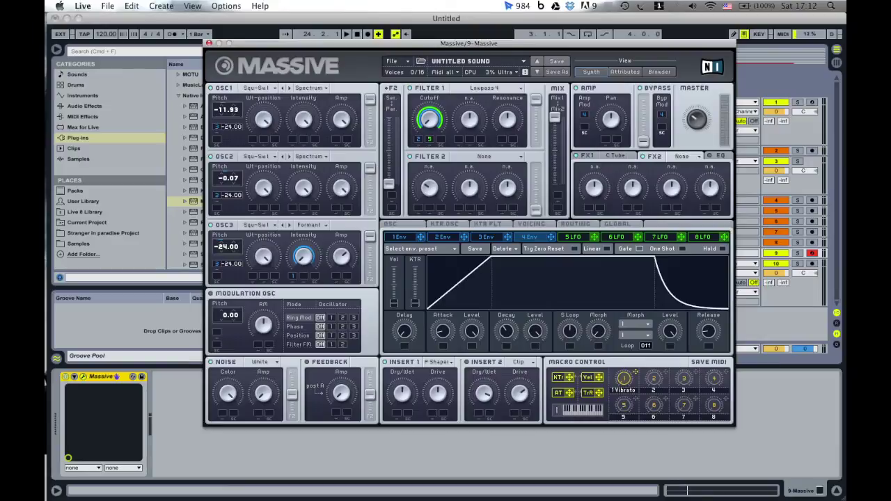
pyautogui.click(682, 156)
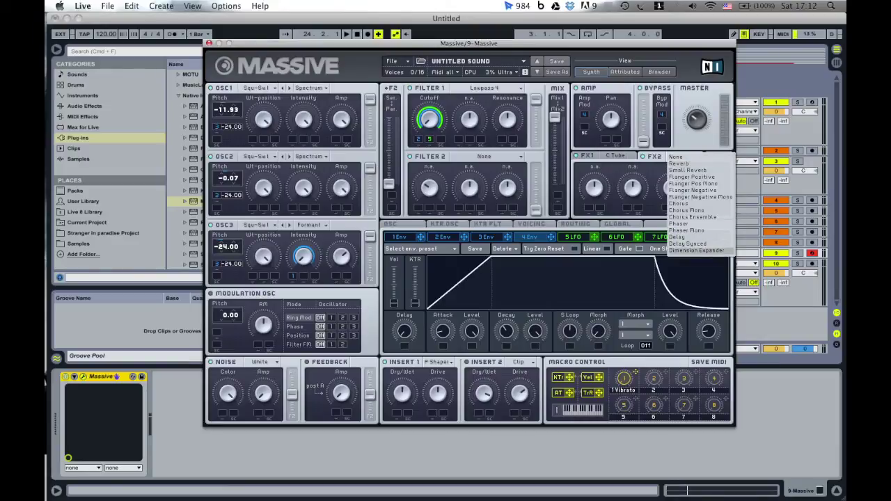
pyautogui.click(697, 250)
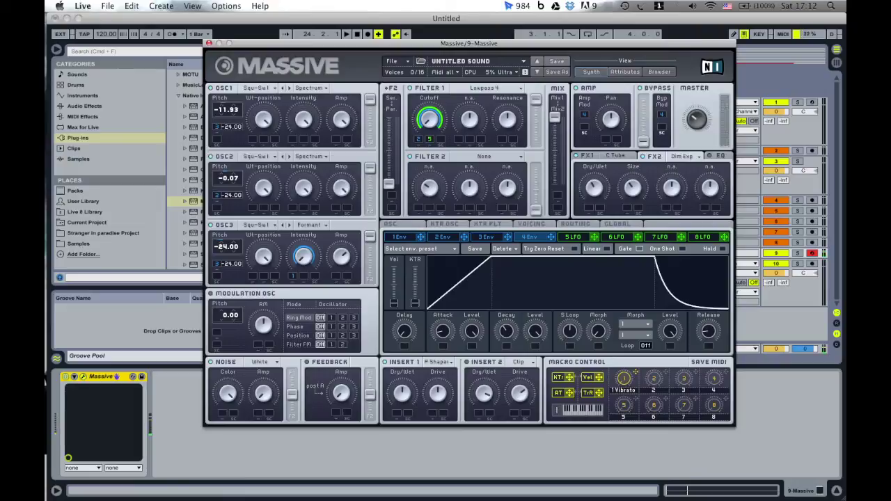
# Step: Open the EQ settings
pyautogui.click(719, 155)
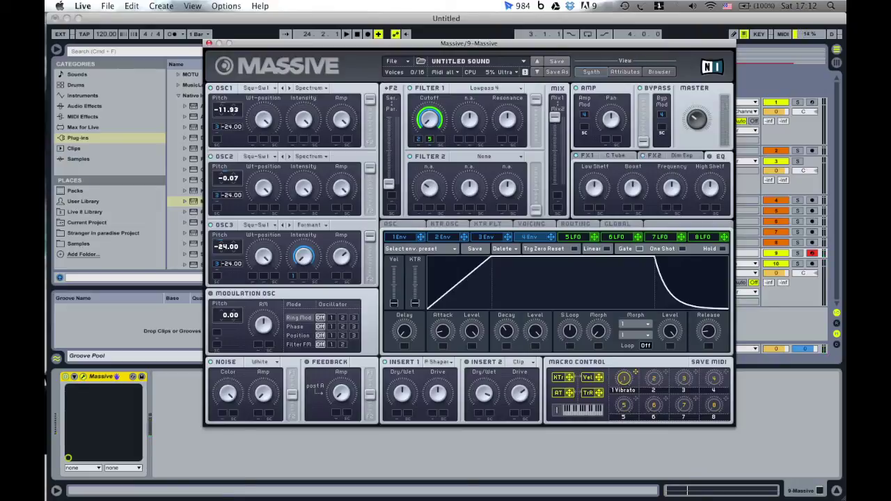